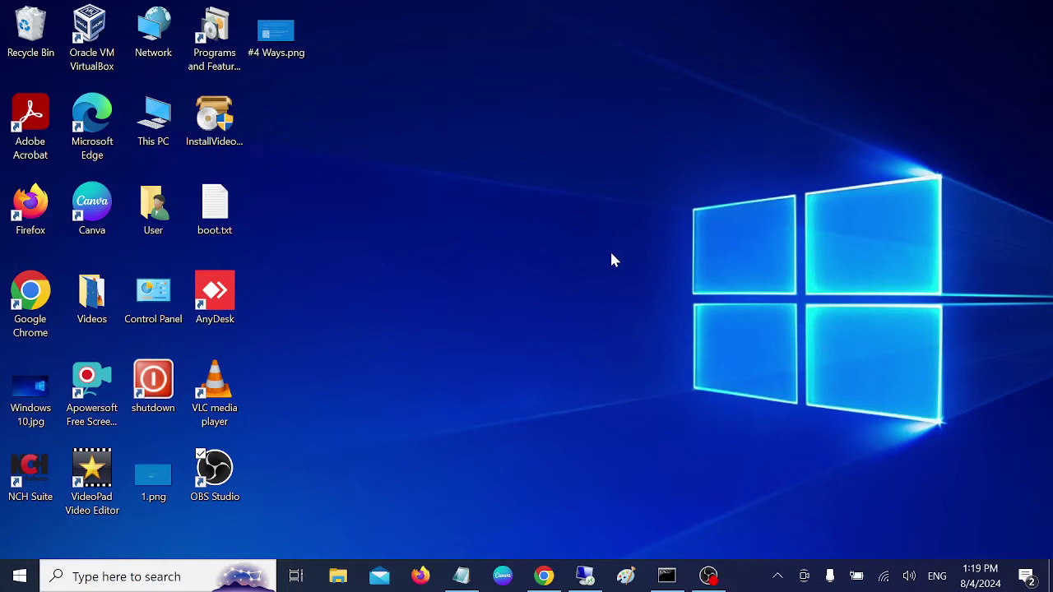
Step: Switch to Chrome and read the Intel support article's device screenshot and Option 1, highlighting the Device Manager instruction
{"action": "left_click", "coordinate": [544, 576]}
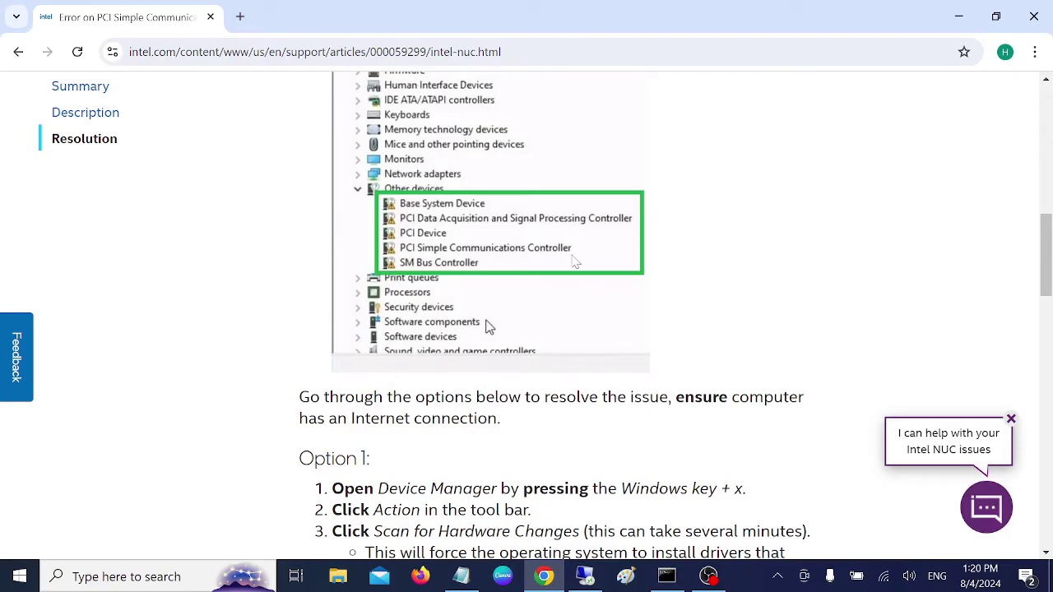
{"action": "scroll", "coordinate": [531, 283], "scroll_direction": "down", "scroll_amount": 1}
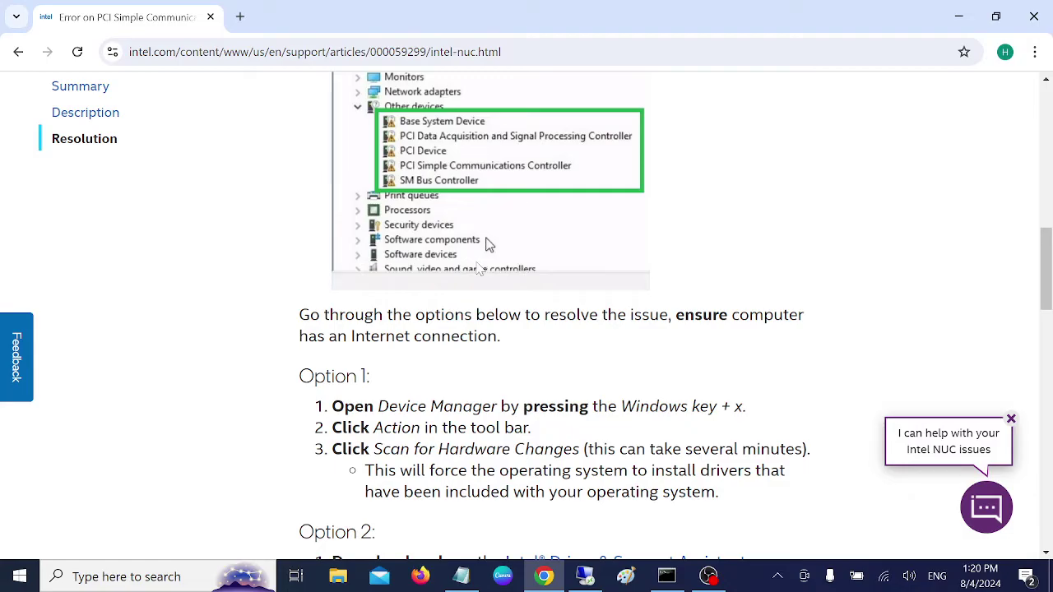
{"action": "scroll", "coordinate": [480, 269], "scroll_direction": "down", "scroll_amount": 1}
{"action": "scroll", "coordinate": [226, 172], "scroll_direction": "up", "scroll_amount": 2}
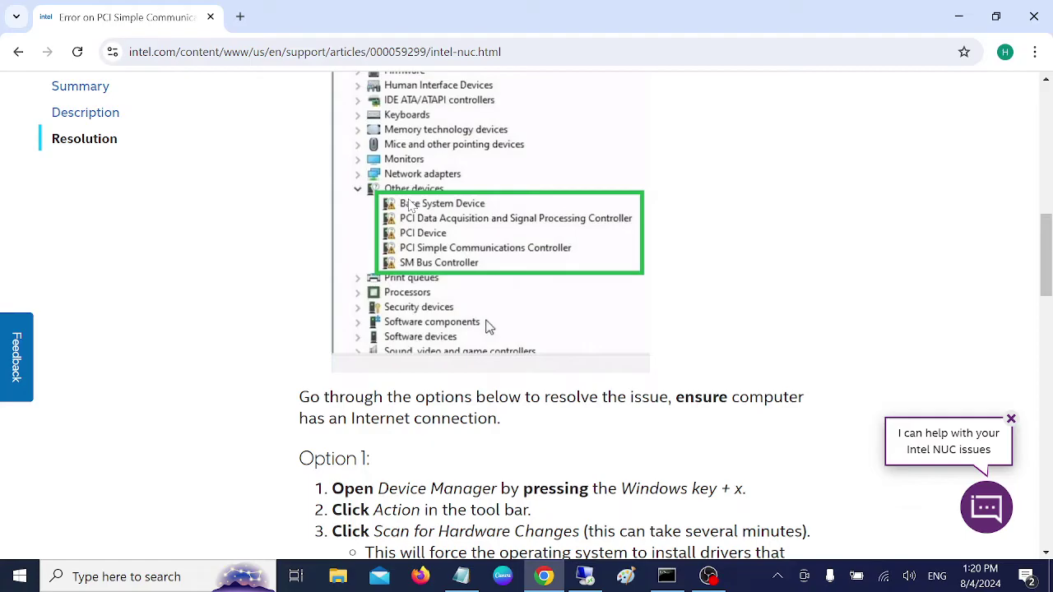
{"action": "scroll", "coordinate": [412, 275], "scroll_direction": "down", "scroll_amount": 2}
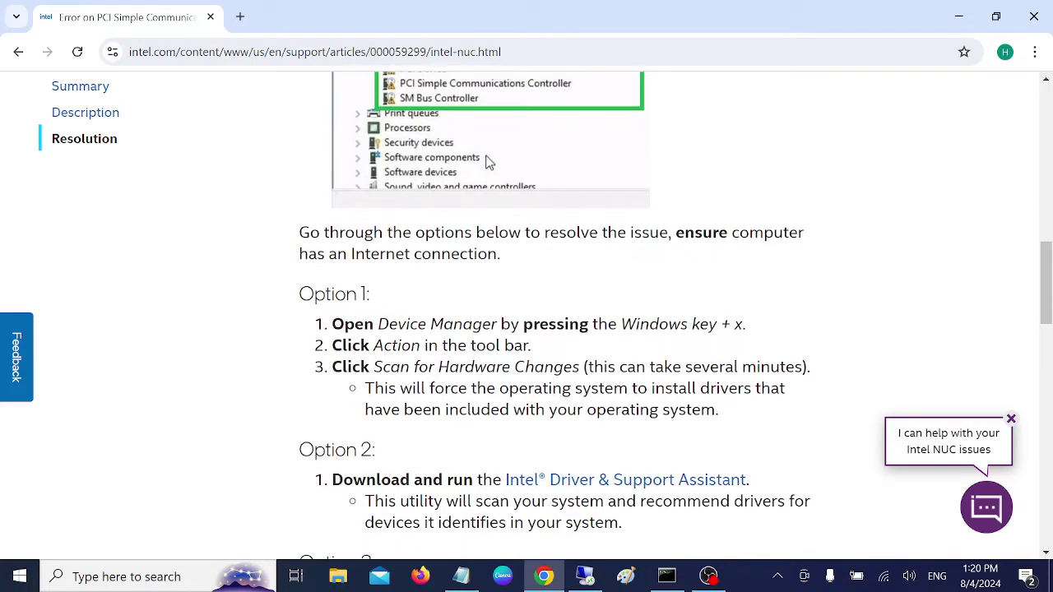
{"action": "scroll", "coordinate": [383, 306], "scroll_direction": "down", "scroll_amount": 1}
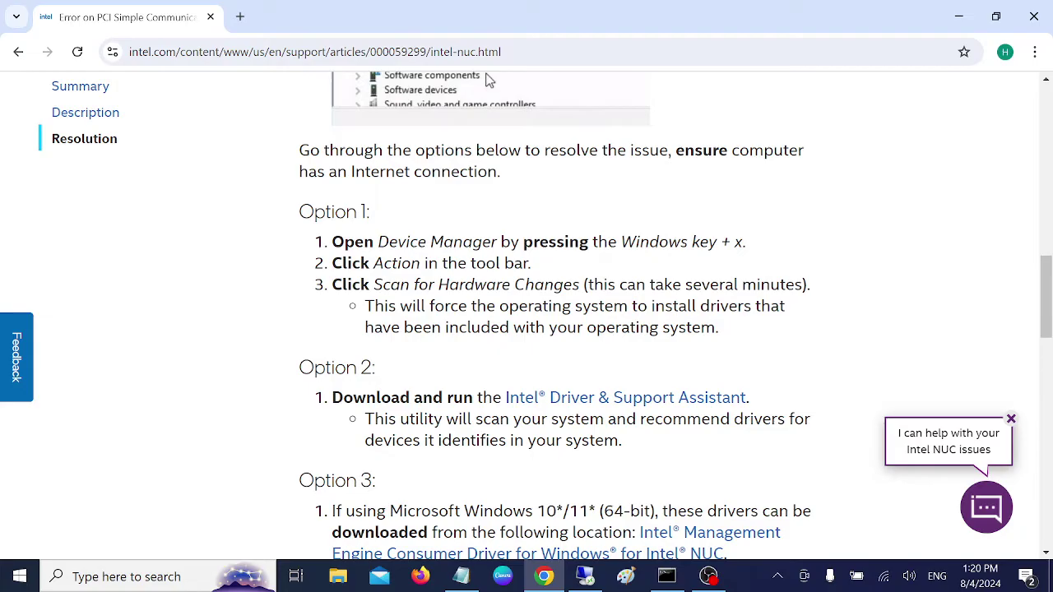
{"action": "left_click_drag", "start_coordinate": [375, 241], "coordinate": [533, 242]}
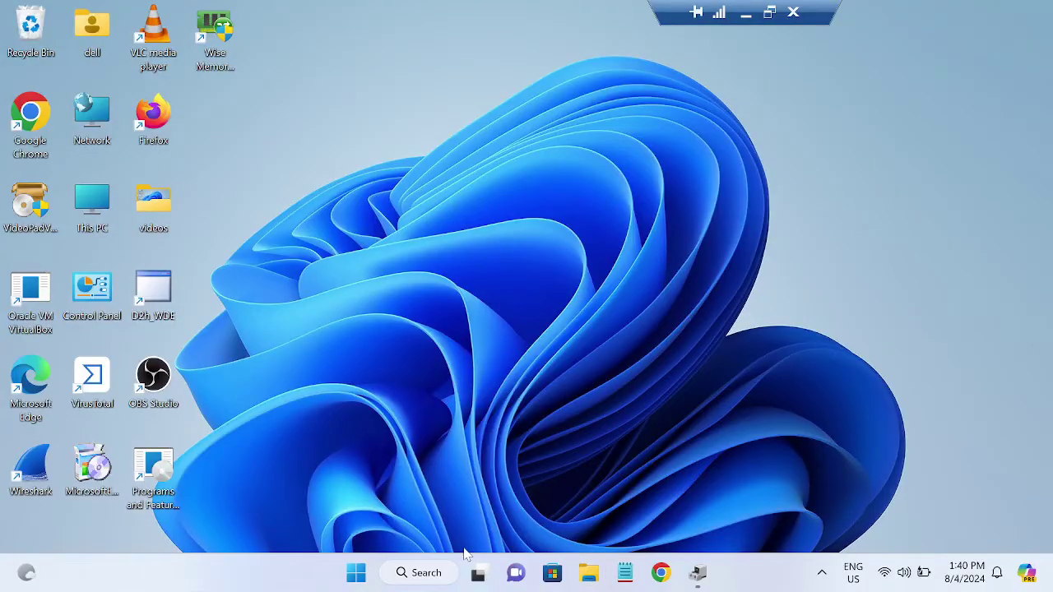
Step: Open Device Manager on the remote Windows 11 computer and bring its earlier window to the front
{"action": "right_click", "coordinate": [357, 575]}
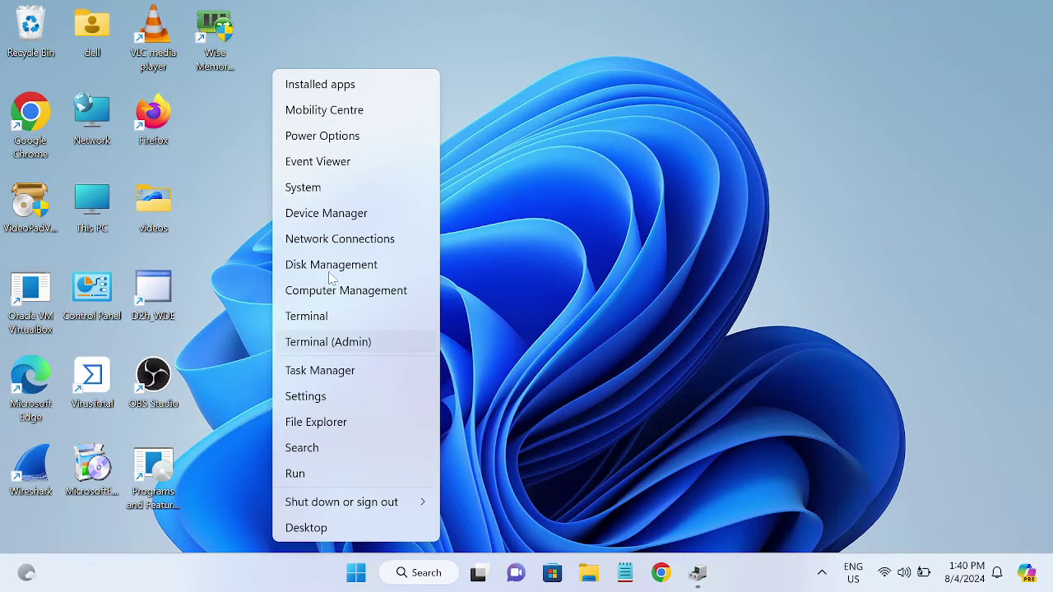
{"action": "left_click", "coordinate": [321, 220]}
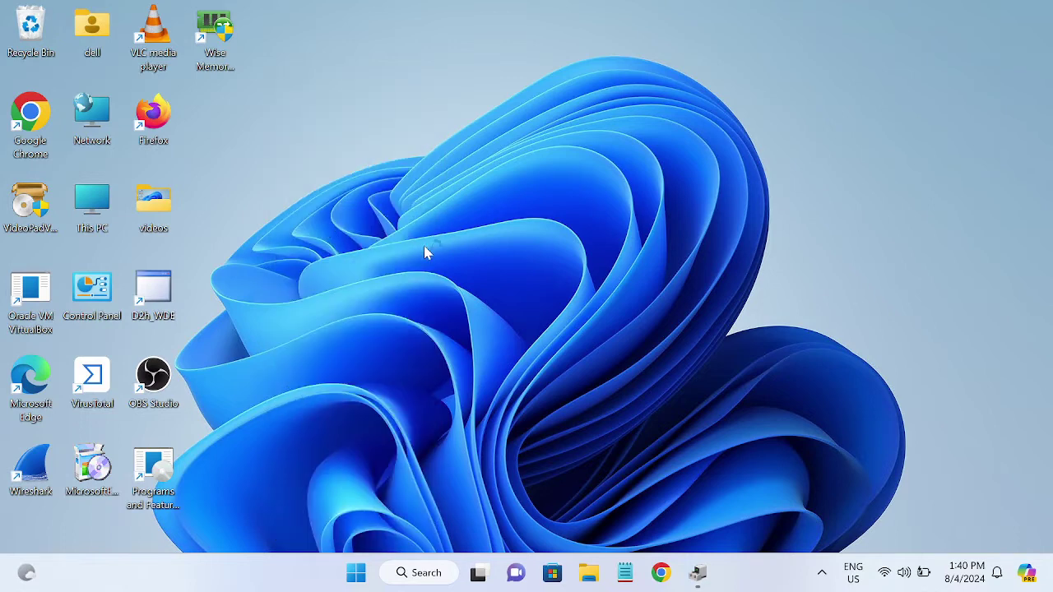
{"action": "left_click", "coordinate": [701, 576]}
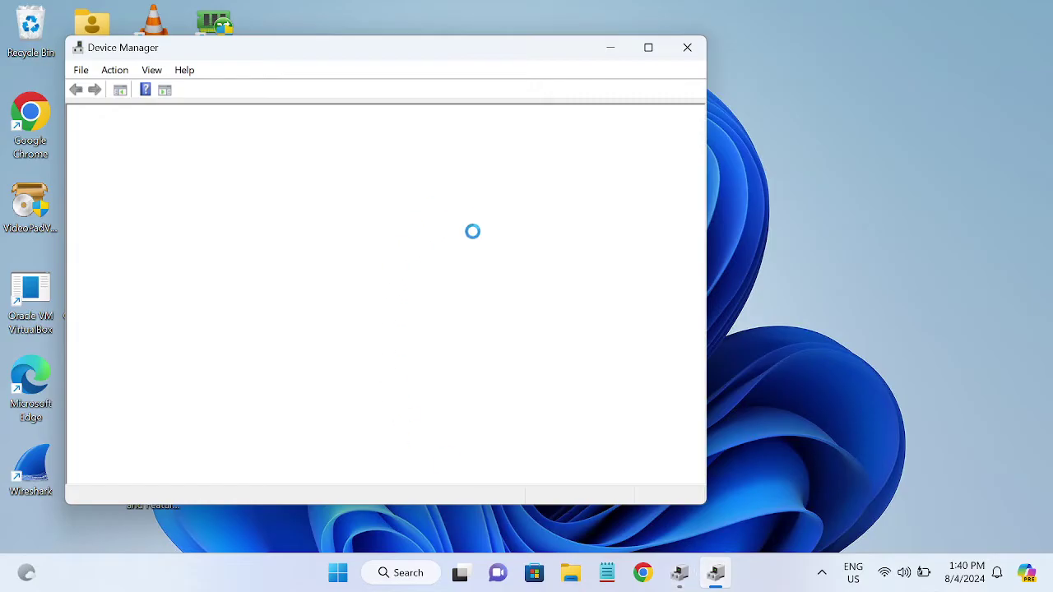
{"action": "left_click", "coordinate": [680, 572]}
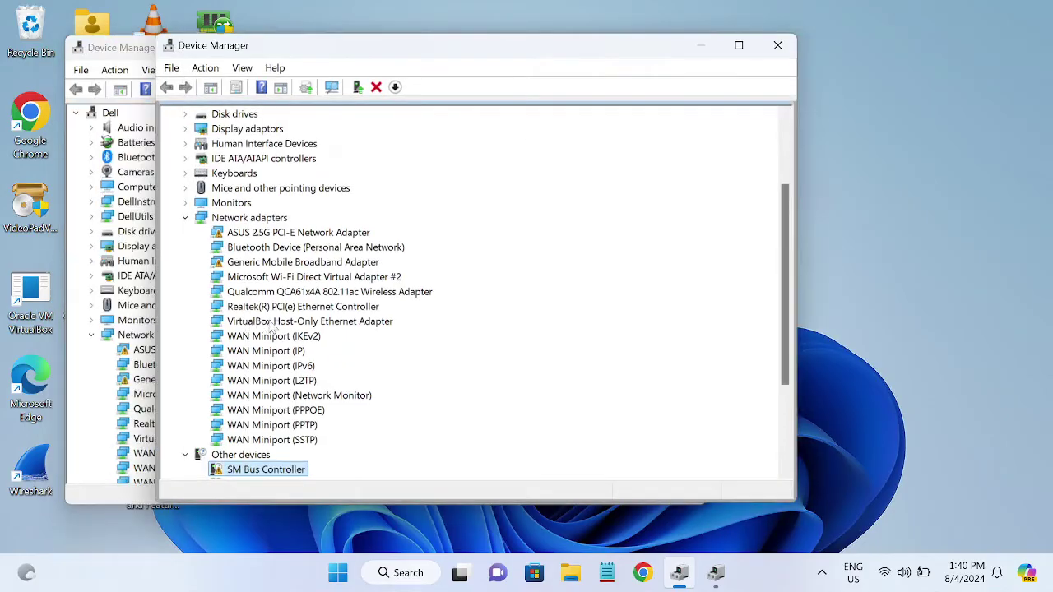
Step: Collapse the Network adapters category and close the duplicate Device Manager window
{"action": "left_click", "coordinate": [186, 218]}
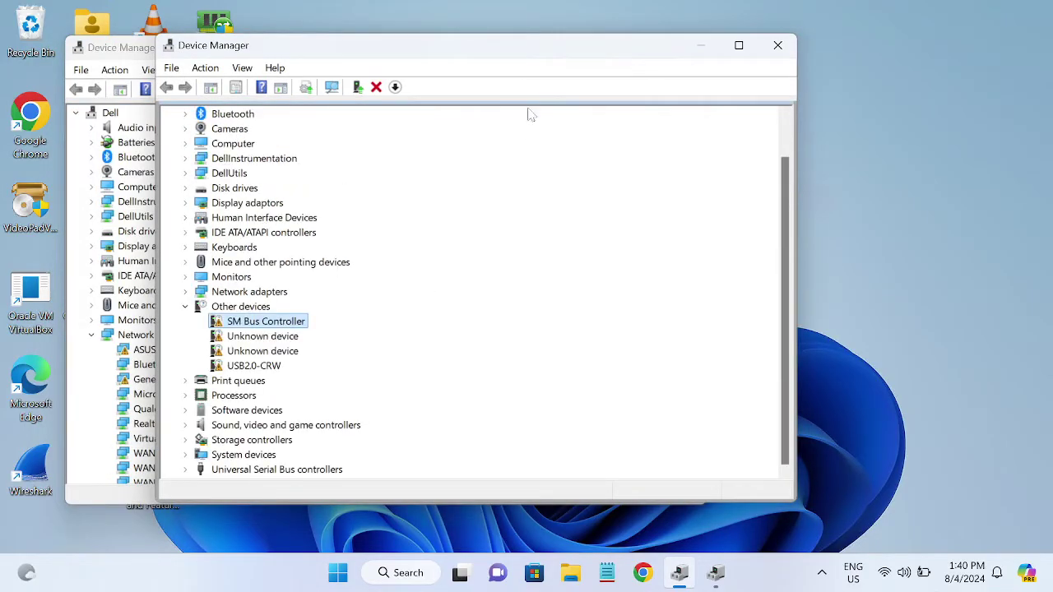
{"action": "left_click", "coordinate": [700, 47]}
{"action": "left_click", "coordinate": [687, 46]}
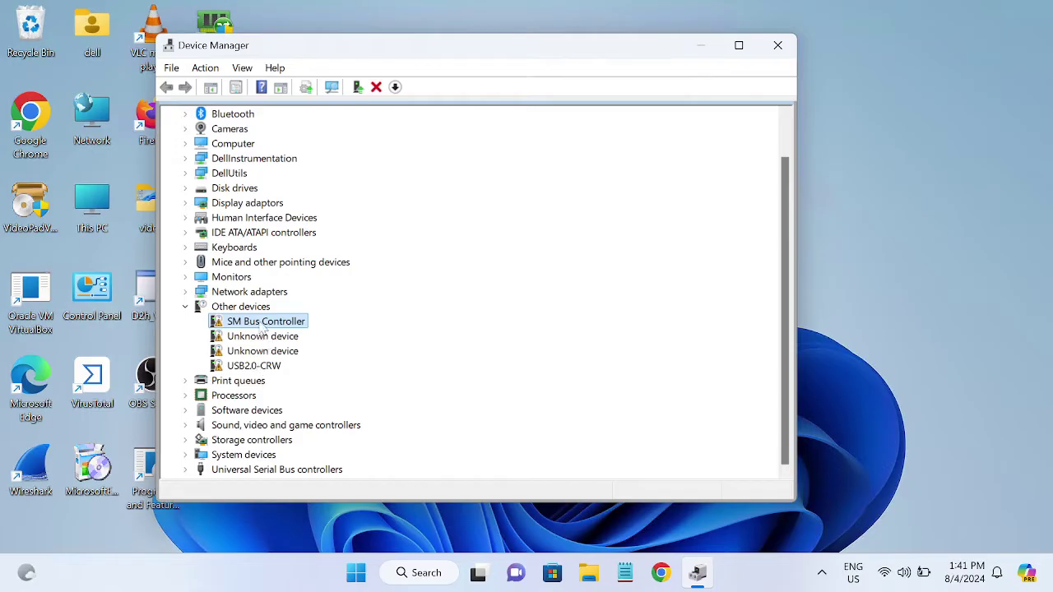
Step: Start a manual driver update for the SM Bus Controller, choosing from the list of drivers available on the computer
{"action": "right_click", "coordinate": [264, 327]}
{"action": "left_click", "coordinate": [301, 333]}
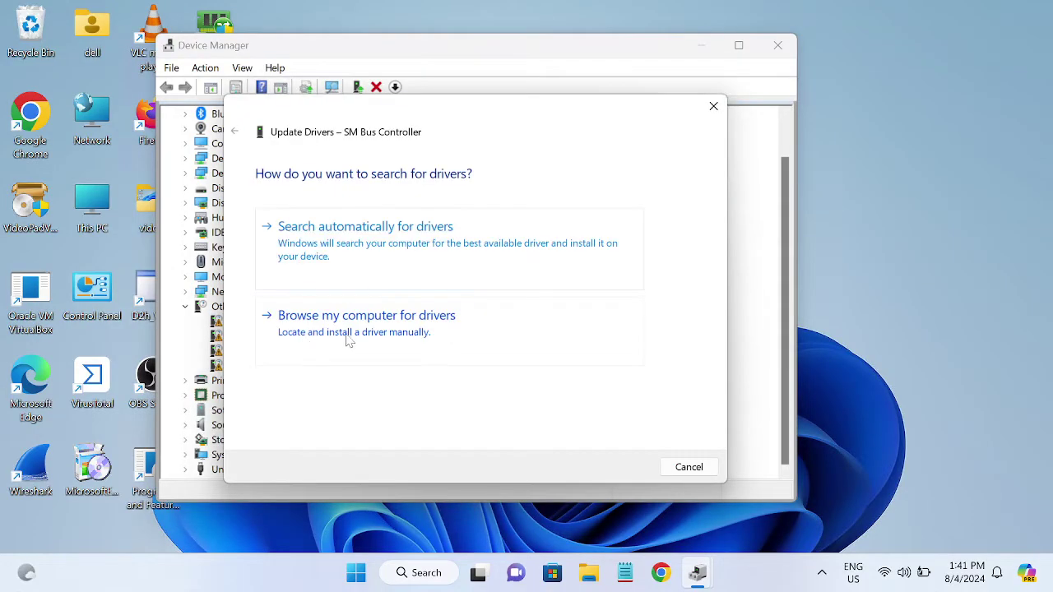
{"action": "left_click", "coordinate": [351, 340]}
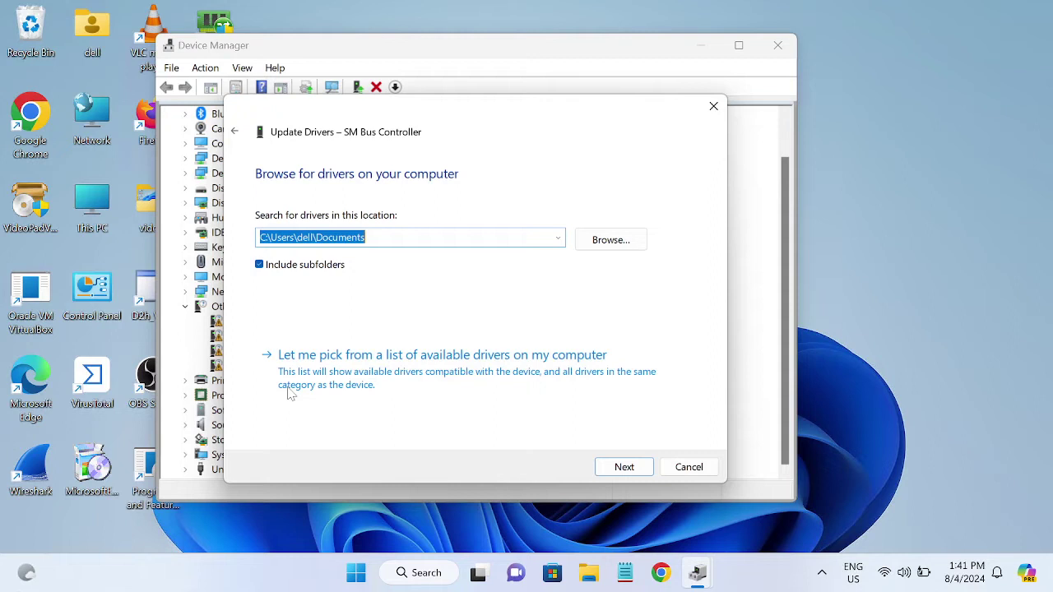
{"action": "left_click", "coordinate": [346, 387]}
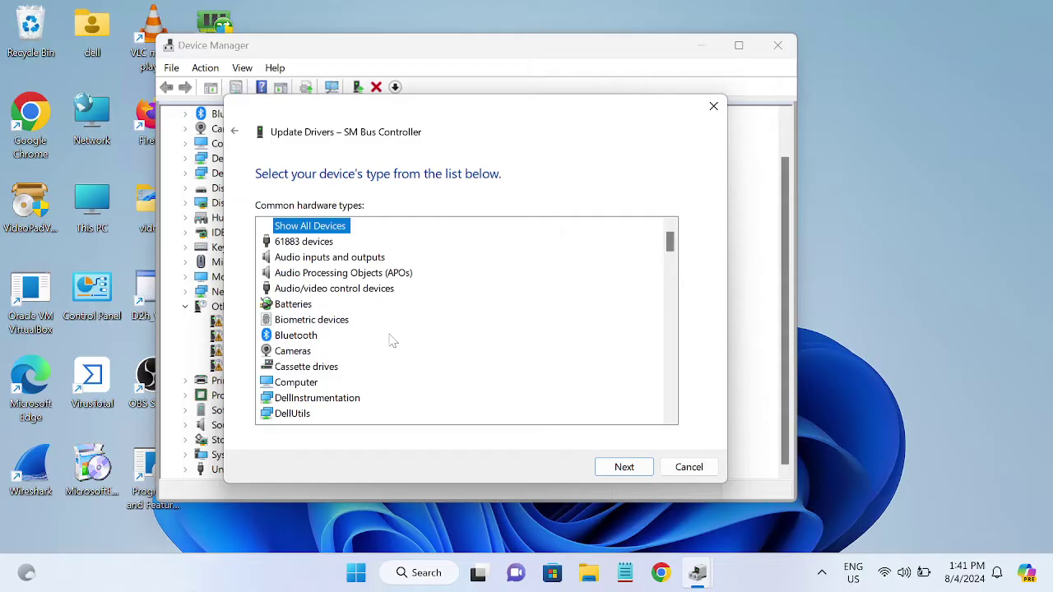
Step: Choose System devices as the hardware type for the SM Bus Controller and proceed to the driver list
{"action": "scroll", "coordinate": [393, 340], "scroll_direction": "down", "scroll_amount": 1}
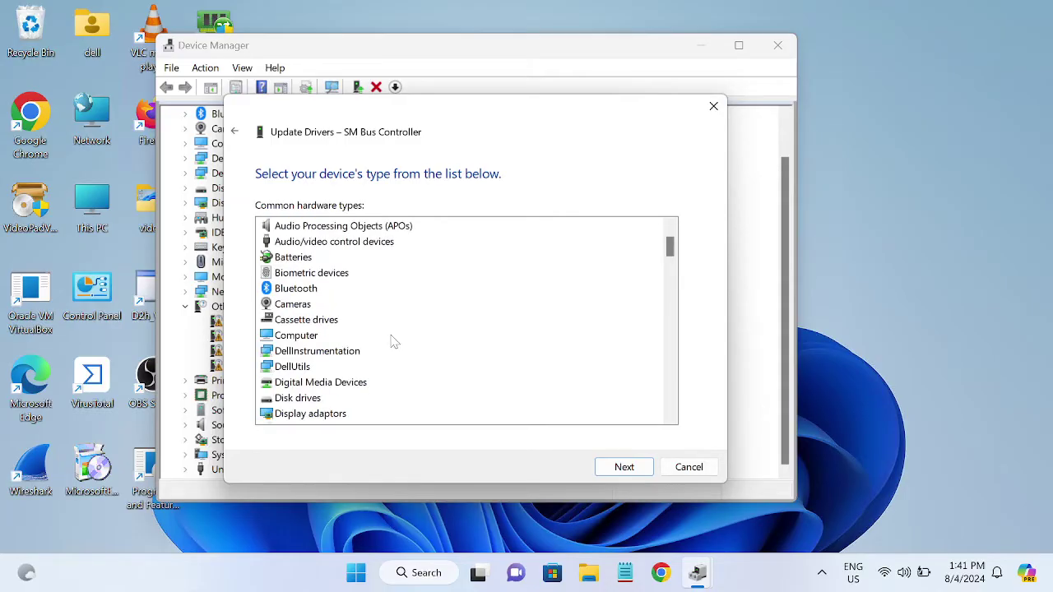
{"action": "scroll", "coordinate": [393, 341], "scroll_direction": "down", "scroll_amount": 1}
{"action": "scroll", "coordinate": [393, 341], "scroll_direction": "down", "scroll_amount": 2}
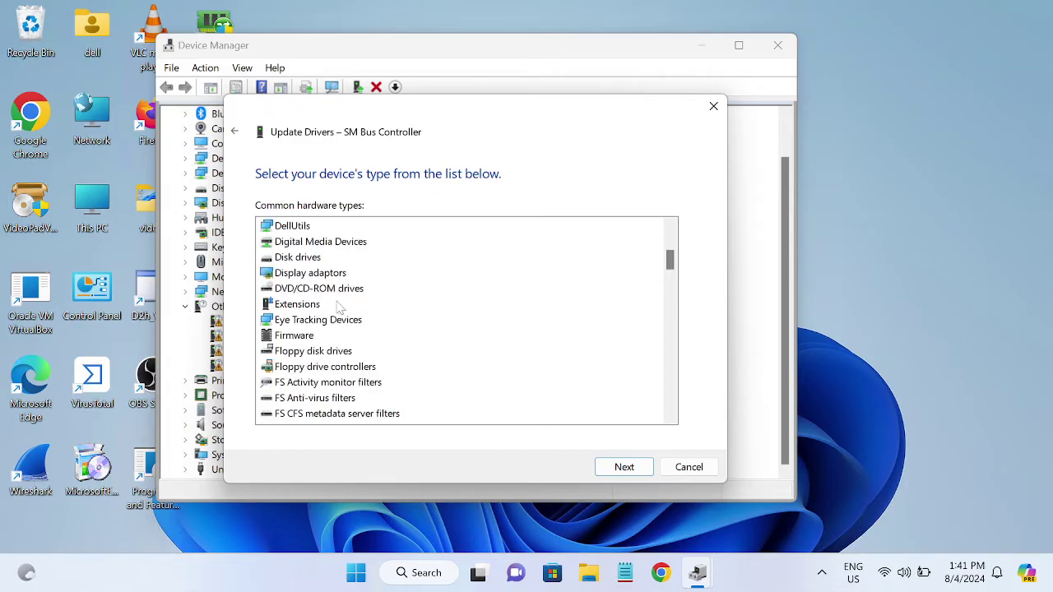
{"action": "scroll", "coordinate": [340, 308], "scroll_direction": "down", "scroll_amount": 2}
{"action": "scroll", "coordinate": [340, 307], "scroll_direction": "down", "scroll_amount": 7}
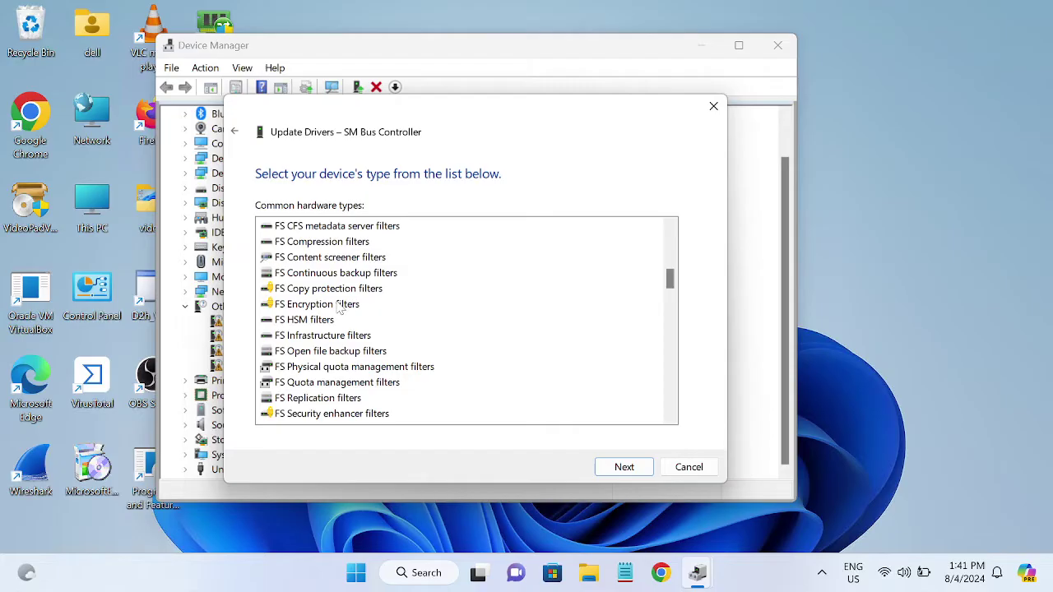
{"action": "scroll", "coordinate": [340, 307], "scroll_direction": "down", "scroll_amount": 9}
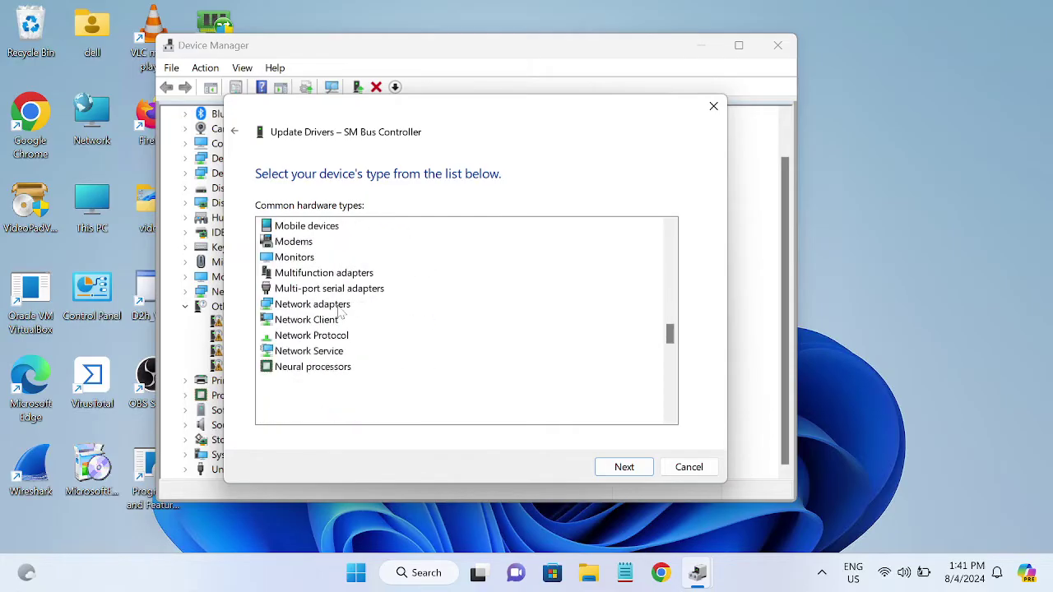
{"action": "scroll", "coordinate": [339, 307], "scroll_direction": "down", "scroll_amount": 4}
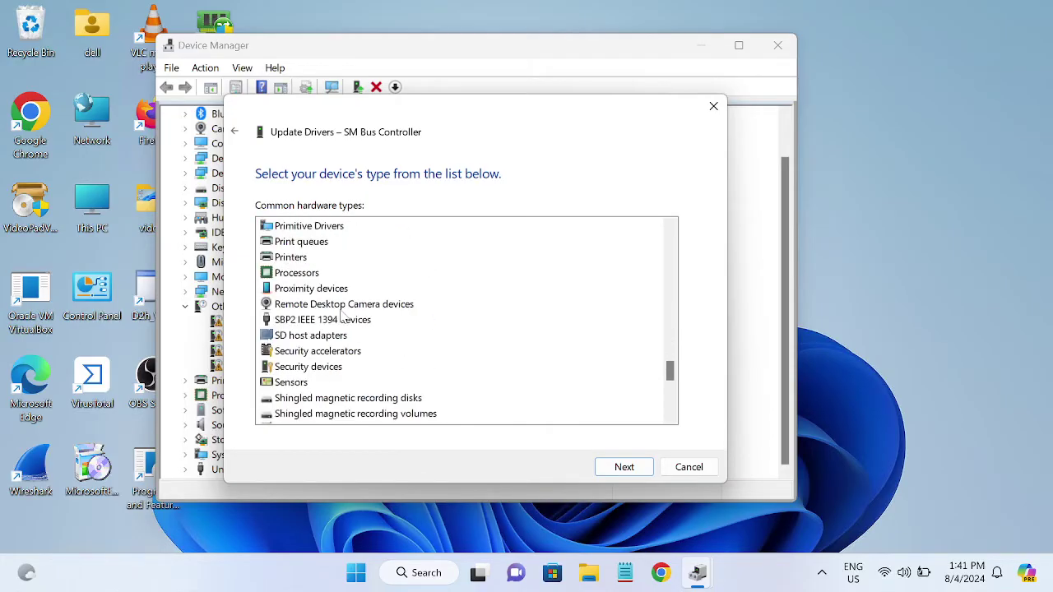
{"action": "scroll", "coordinate": [344, 317], "scroll_direction": "down", "scroll_amount": 4}
{"action": "left_click", "coordinate": [344, 319]}
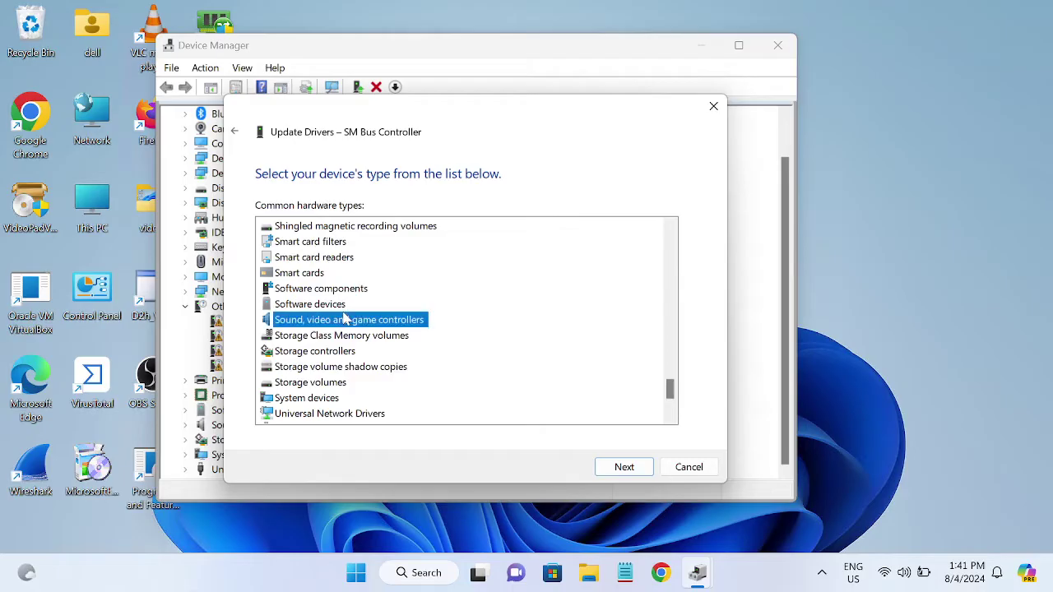
{"action": "key", "text": "Down"}
{"action": "key", "text": "Down"}
{"action": "key", "text": "Down"}
{"action": "key", "text": "Down"}
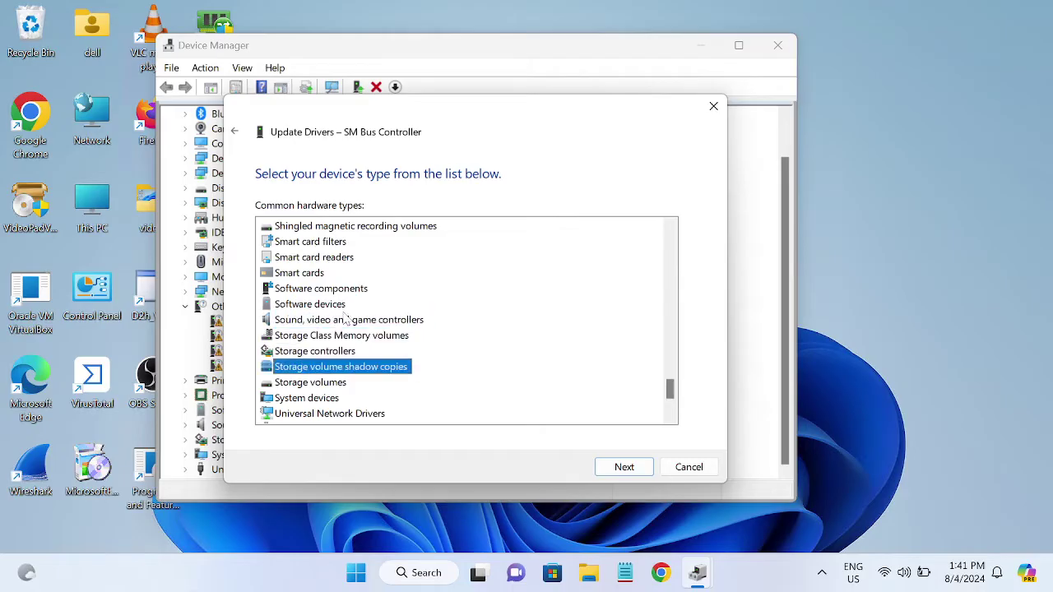
{"action": "scroll", "coordinate": [346, 321], "scroll_direction": "down", "scroll_amount": 1}
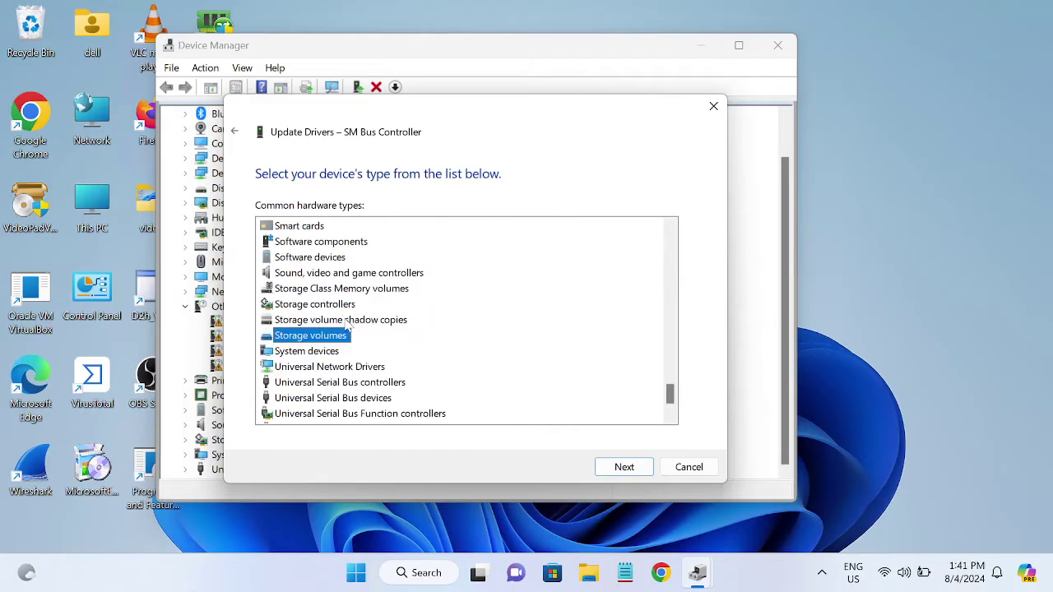
{"action": "left_click", "coordinate": [306, 353]}
{"action": "left_click", "coordinate": [610, 468]}
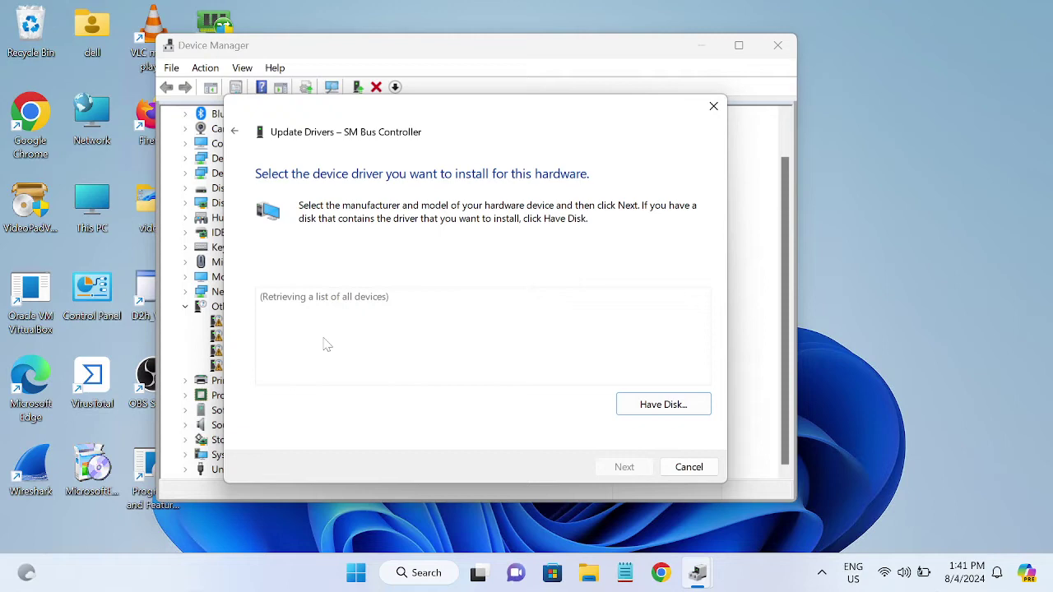
Step: Install Intel's SM Bus Controller driver, accepting the compatibility warning, and close the update wizard
{"action": "left_click", "coordinate": [273, 354]}
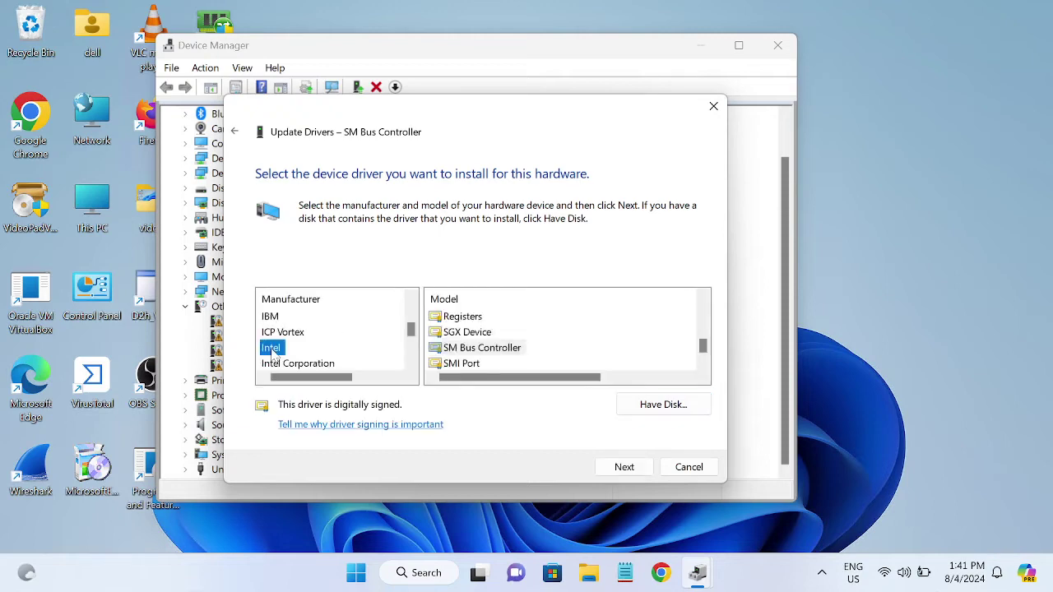
{"action": "left_click", "coordinate": [484, 354]}
{"action": "scroll", "coordinate": [546, 352], "scroll_direction": "down", "scroll_amount": 1}
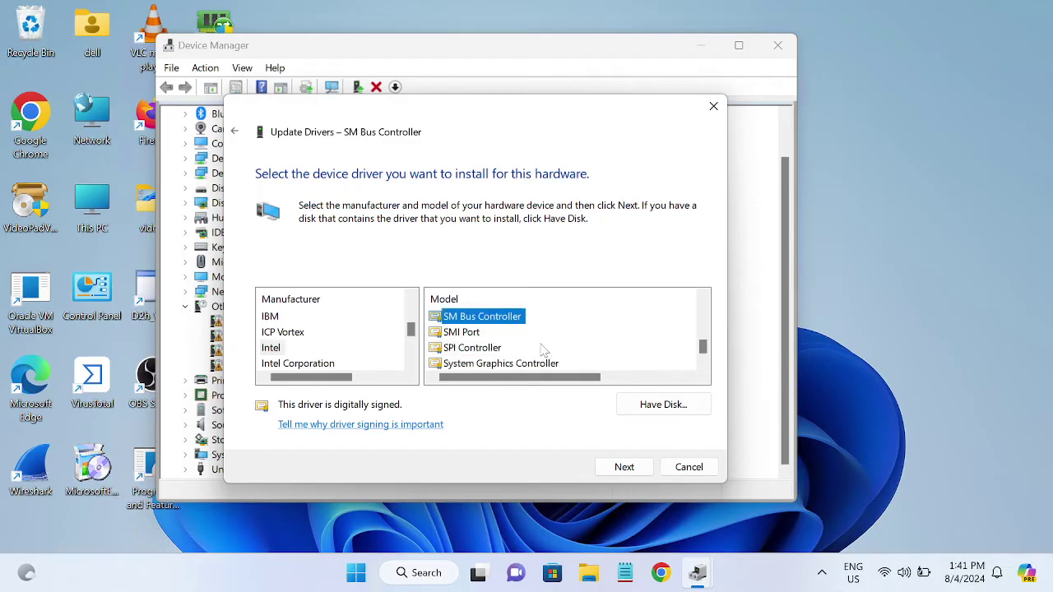
{"action": "scroll", "coordinate": [541, 349], "scroll_direction": "up", "scroll_amount": 1}
{"action": "left_click", "coordinate": [618, 466]}
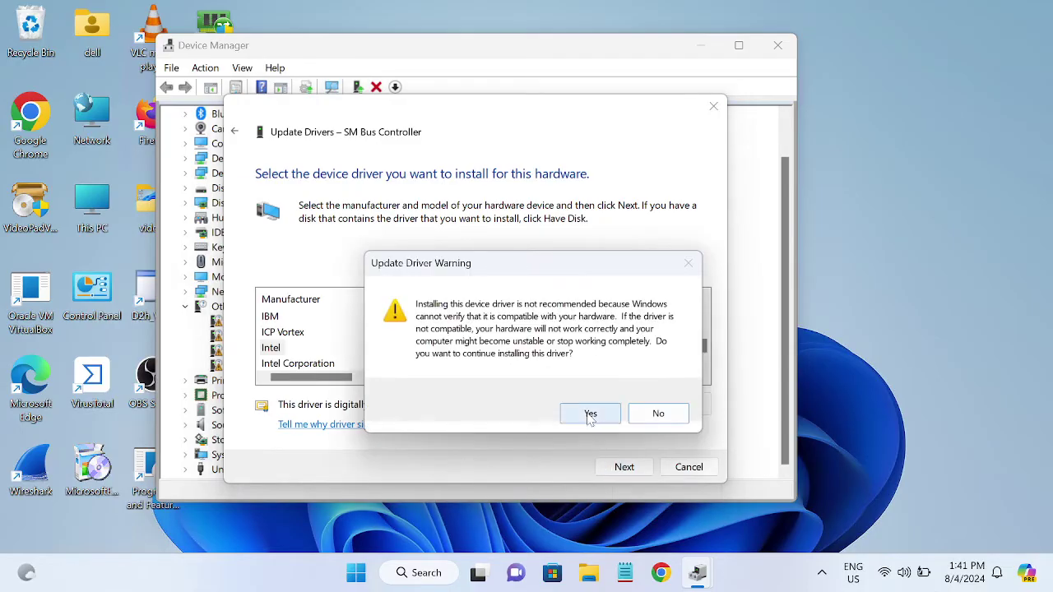
{"action": "left_click", "coordinate": [590, 414]}
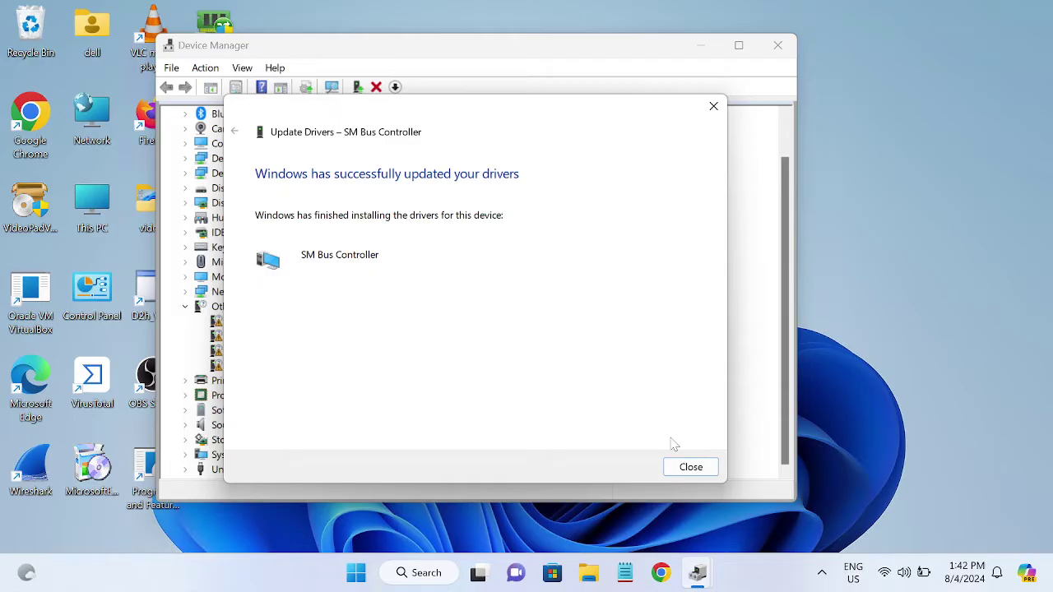
{"action": "left_click", "coordinate": [689, 468]}
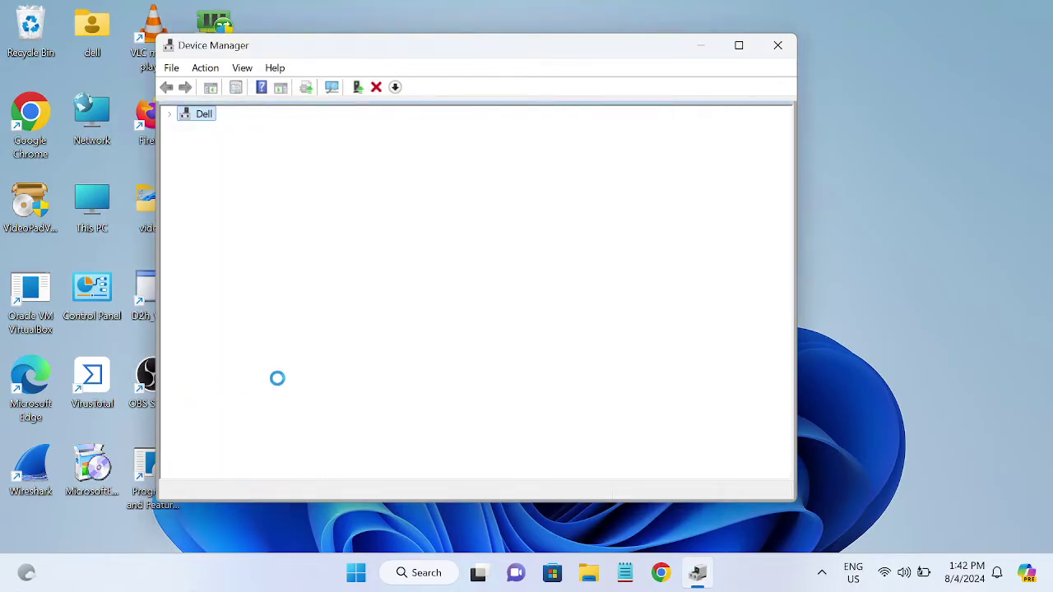
Step: Check the SM Bus Controller in the refreshed device tree, and collapse the System devices and Other devices categories
{"action": "scroll", "coordinate": [282, 387], "scroll_direction": "down", "scroll_amount": 2}
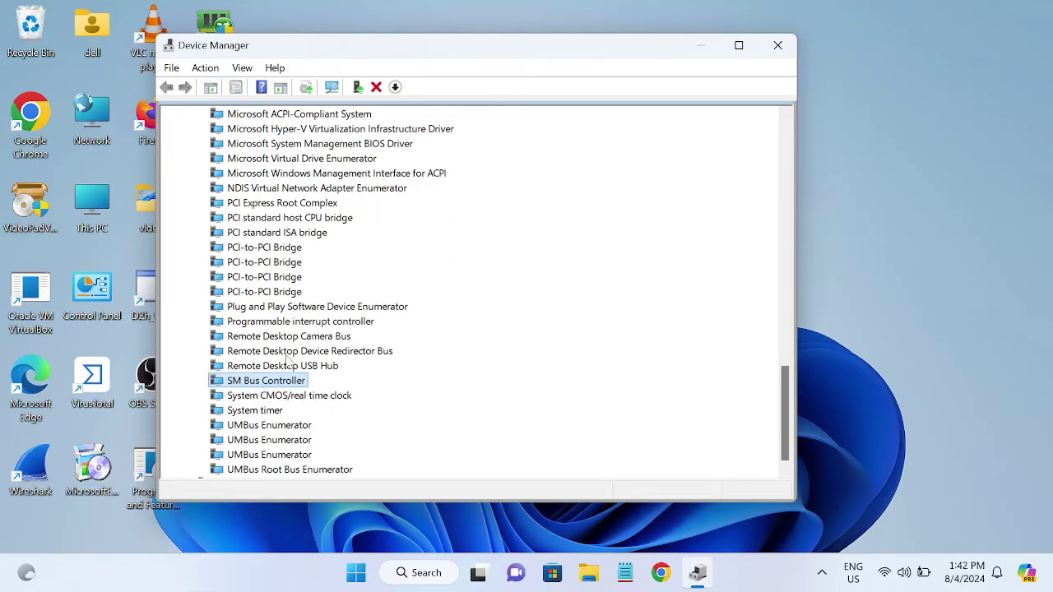
{"action": "scroll", "coordinate": [290, 362], "scroll_direction": "up", "scroll_amount": 5}
{"action": "scroll", "coordinate": [288, 360], "scroll_direction": "up", "scroll_amount": 9}
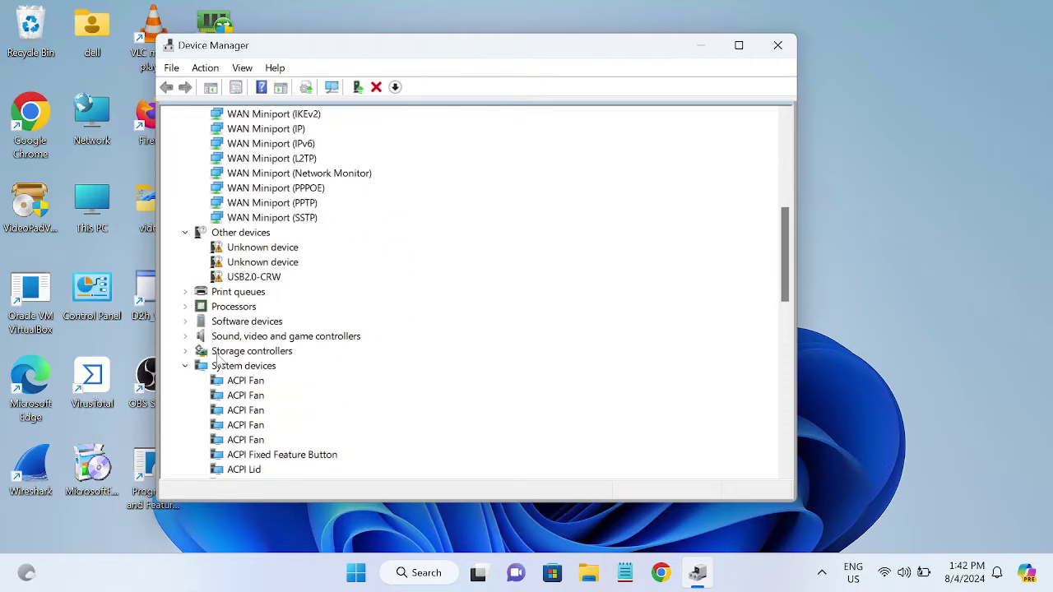
{"action": "left_click", "coordinate": [186, 367]}
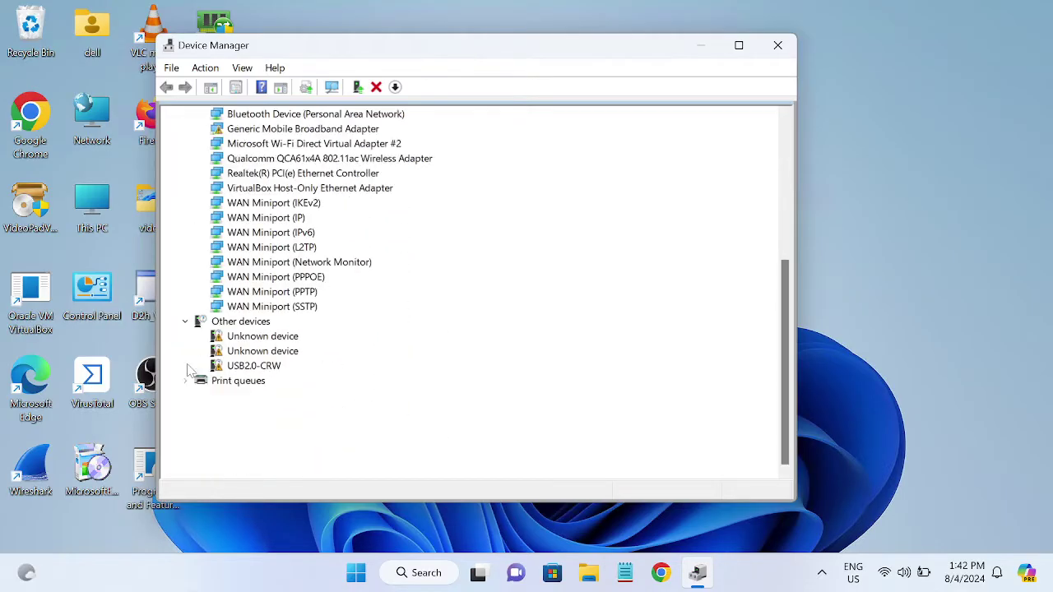
{"action": "left_click", "coordinate": [185, 322]}
Step: Minimize the remote desktop session and return to the remaining fix options in the Intel support article
{"action": "mouse_move", "coordinate": [579, 5]}
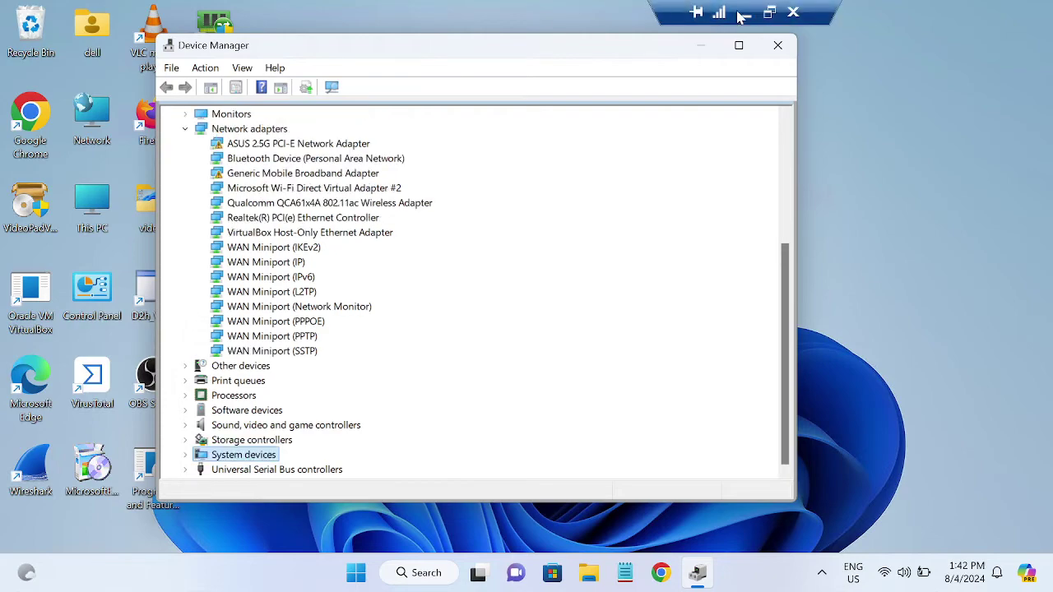
{"action": "left_click", "coordinate": [743, 14]}
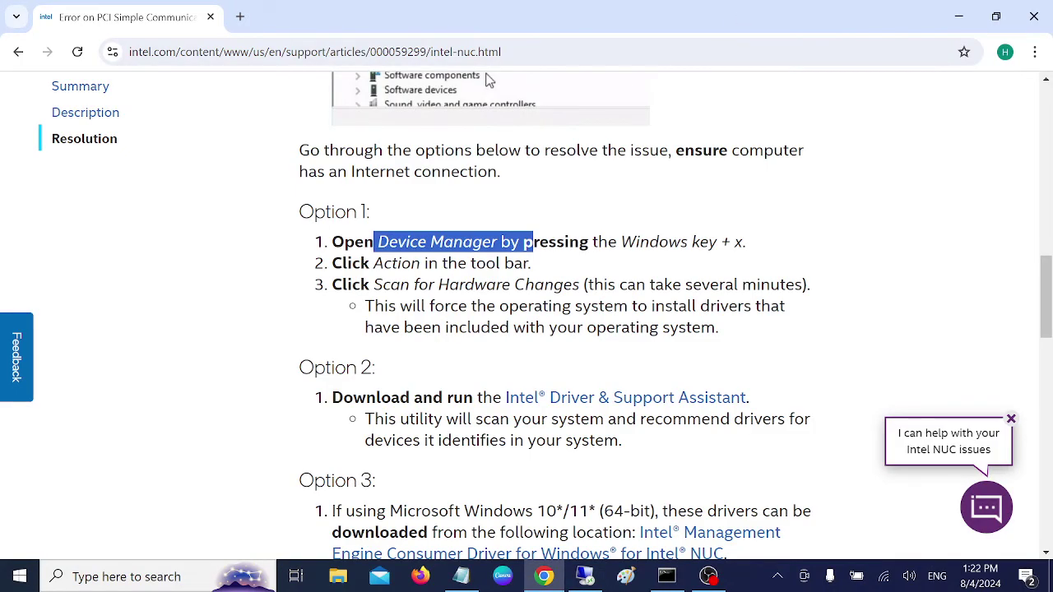
{"action": "scroll", "coordinate": [485, 80], "scroll_direction": "down", "scroll_amount": 1}
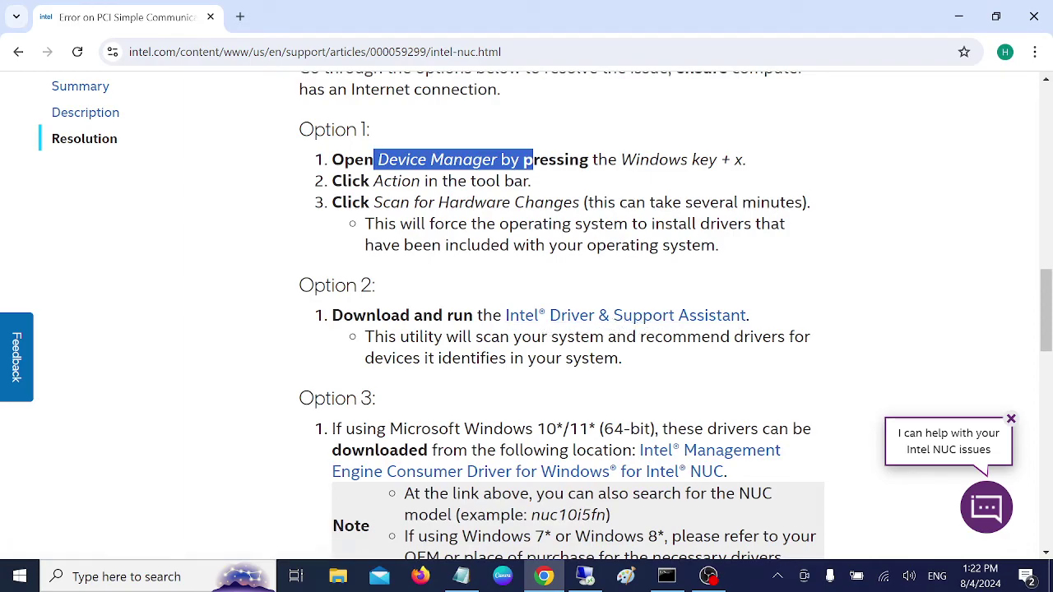
Step: Read Option 2 in the support article and open the Intel Driver & Support Assistant page in a new tab to view its download section
{"action": "left_click_drag", "start_coordinate": [366, 336], "coordinate": [665, 366]}
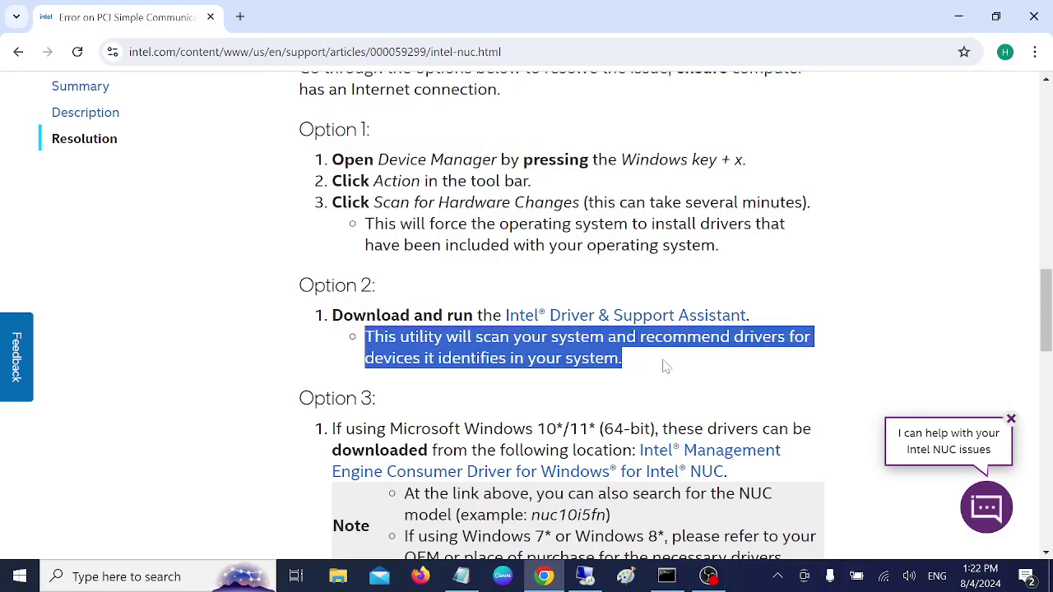
{"action": "left_click", "coordinate": [715, 360]}
{"action": "scroll", "coordinate": [630, 359], "scroll_direction": "down", "scroll_amount": 1}
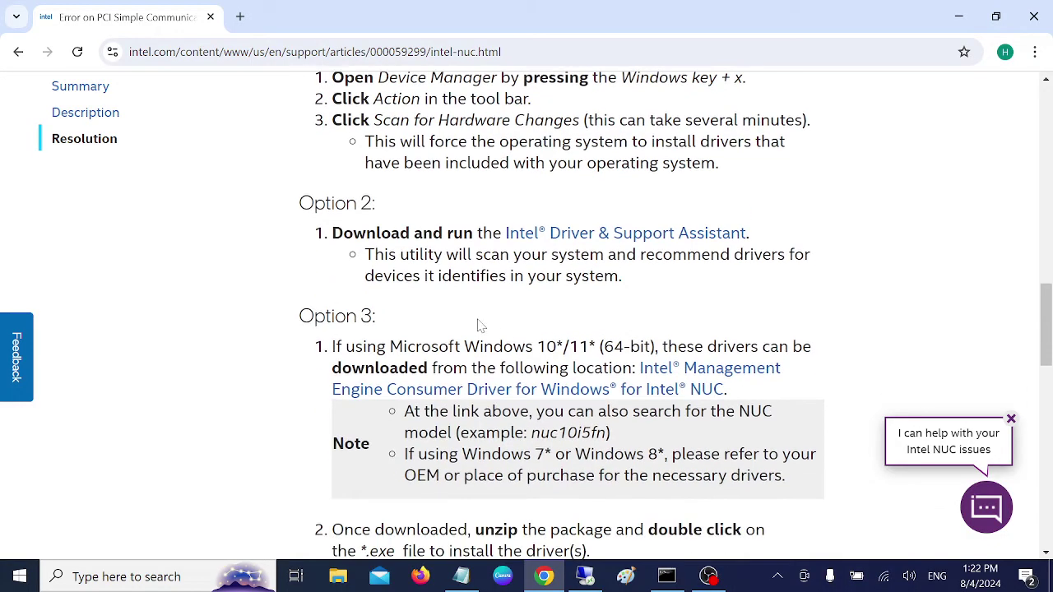
{"action": "right_click", "coordinate": [604, 245]}
{"action": "key", "text": "Escape"}
{"action": "middle_click", "coordinate": [604, 234]}
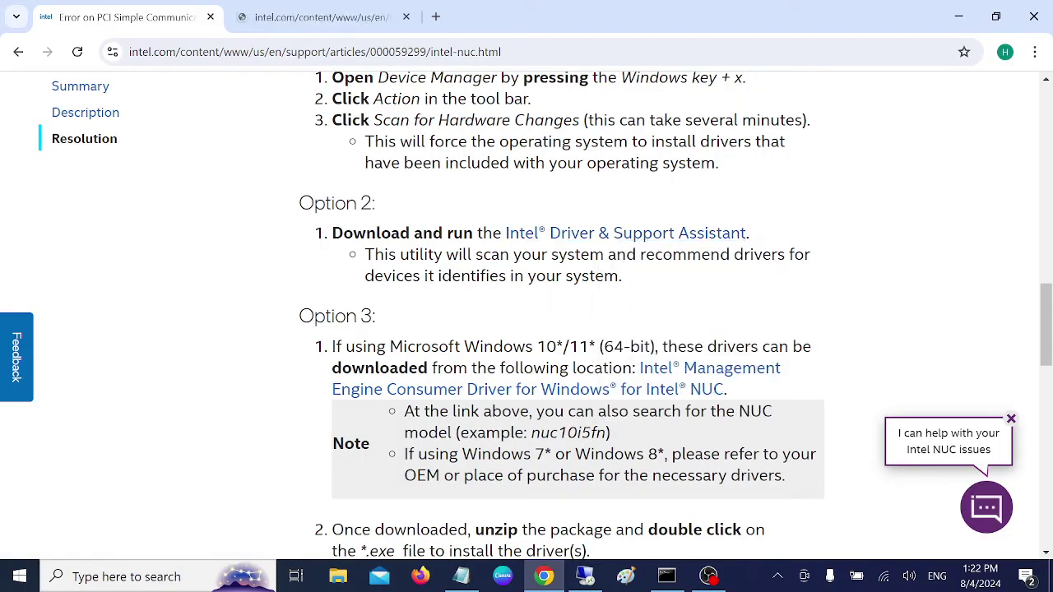
{"action": "left_click", "coordinate": [313, 18]}
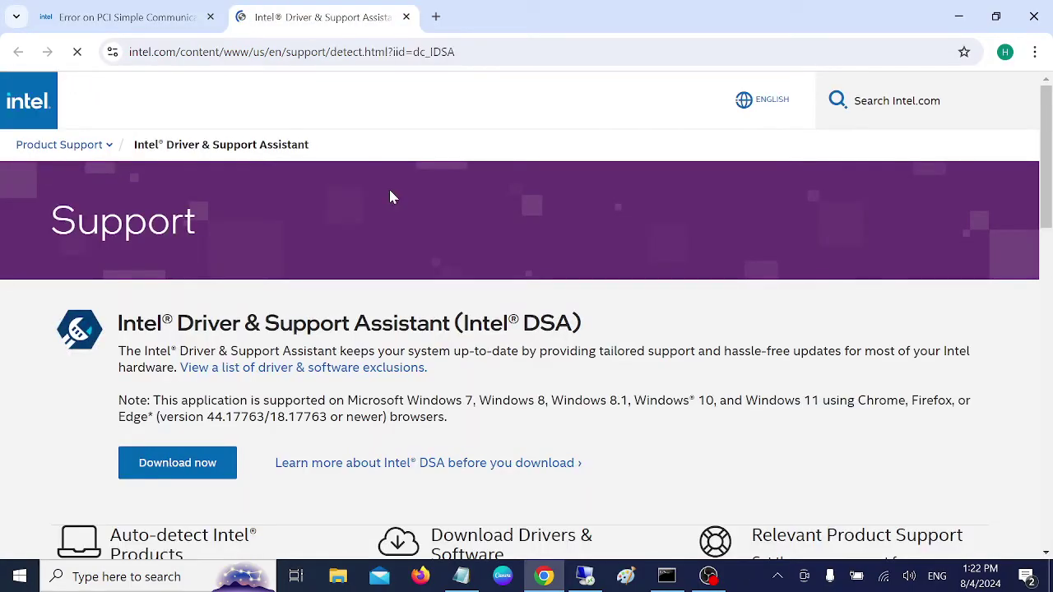
{"action": "scroll", "coordinate": [388, 189], "scroll_direction": "down", "scroll_amount": 1}
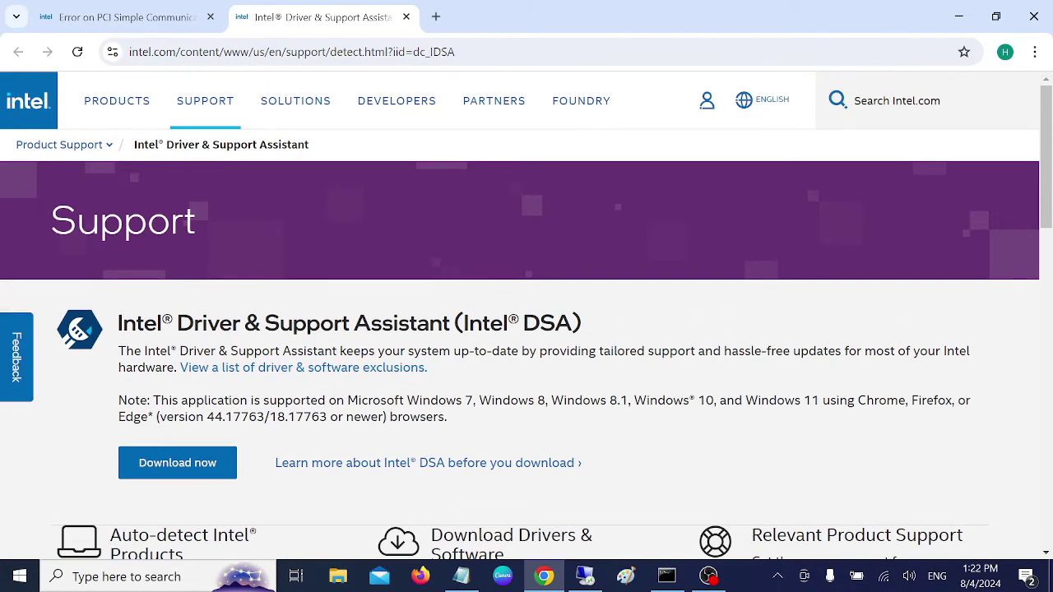
{"action": "scroll", "coordinate": [209, 407], "scroll_direction": "down", "scroll_amount": 1}
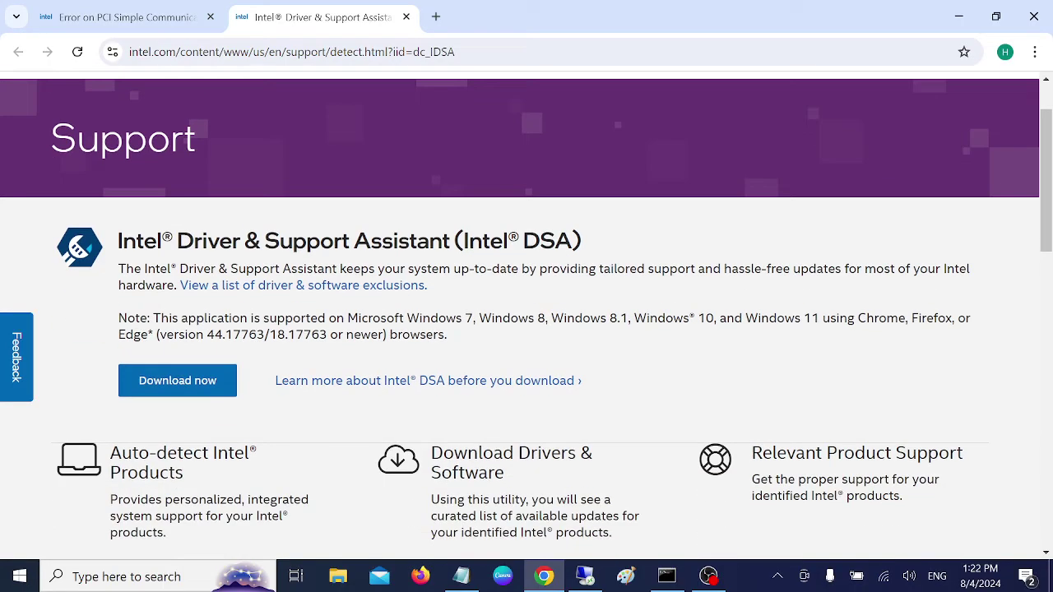
Step: Return to the support article, read Option 3's driver download and manual installation instructions, and switch back to the Driver & Support Assistant page
{"action": "left_click", "coordinate": [140, 20]}
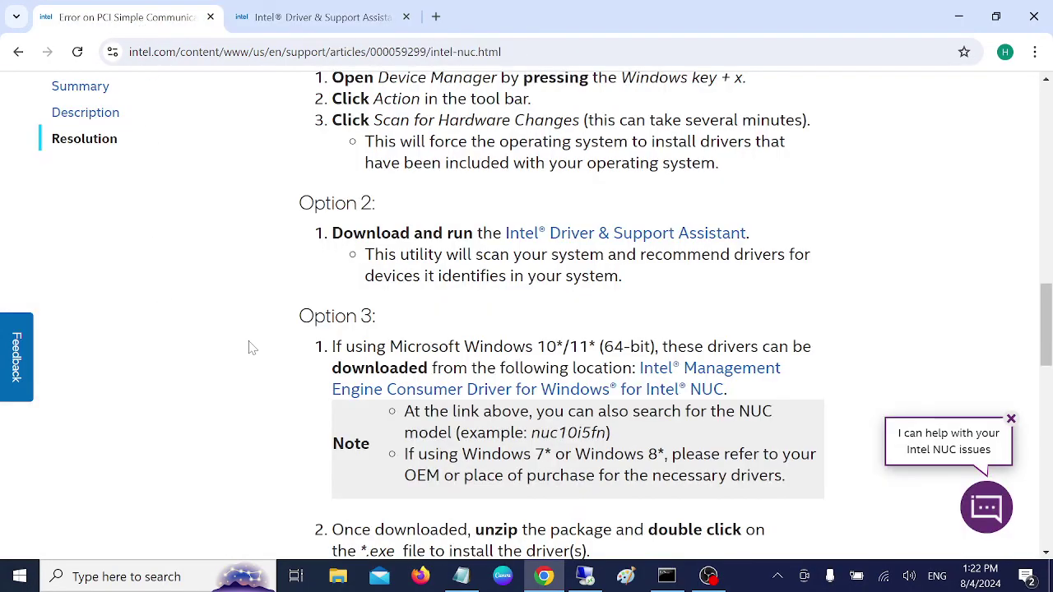
{"action": "scroll", "coordinate": [249, 348], "scroll_direction": "down", "scroll_amount": 1}
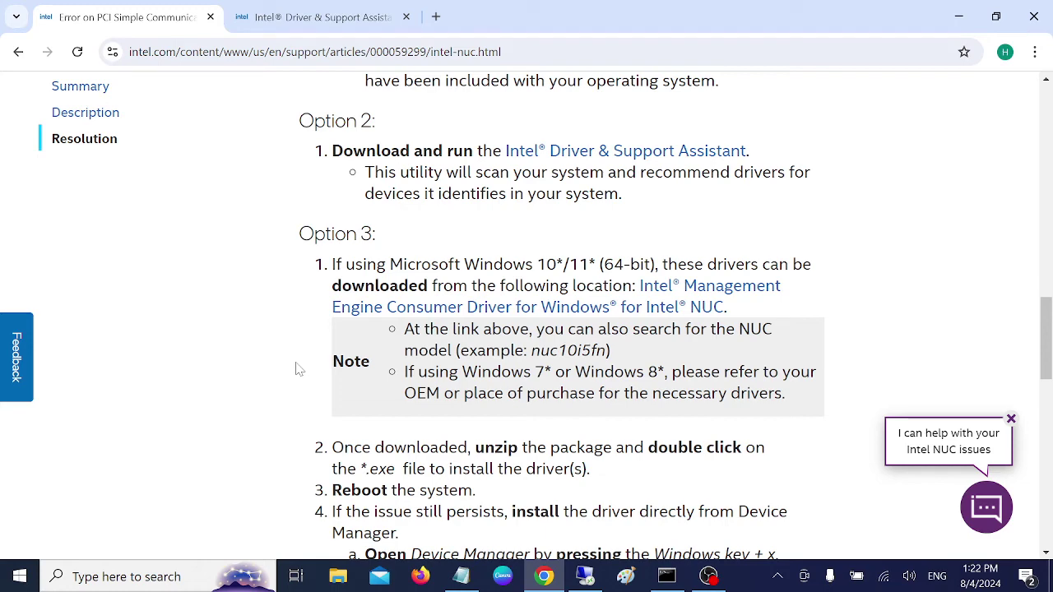
{"action": "scroll", "coordinate": [299, 369], "scroll_direction": "down", "scroll_amount": 2}
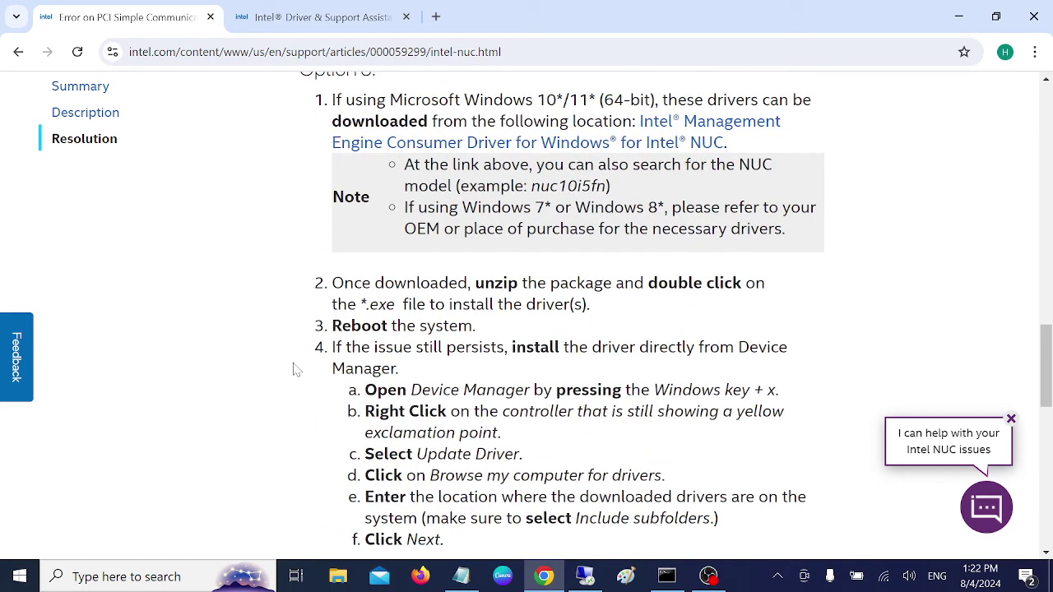
{"action": "left_click", "coordinate": [327, 18]}
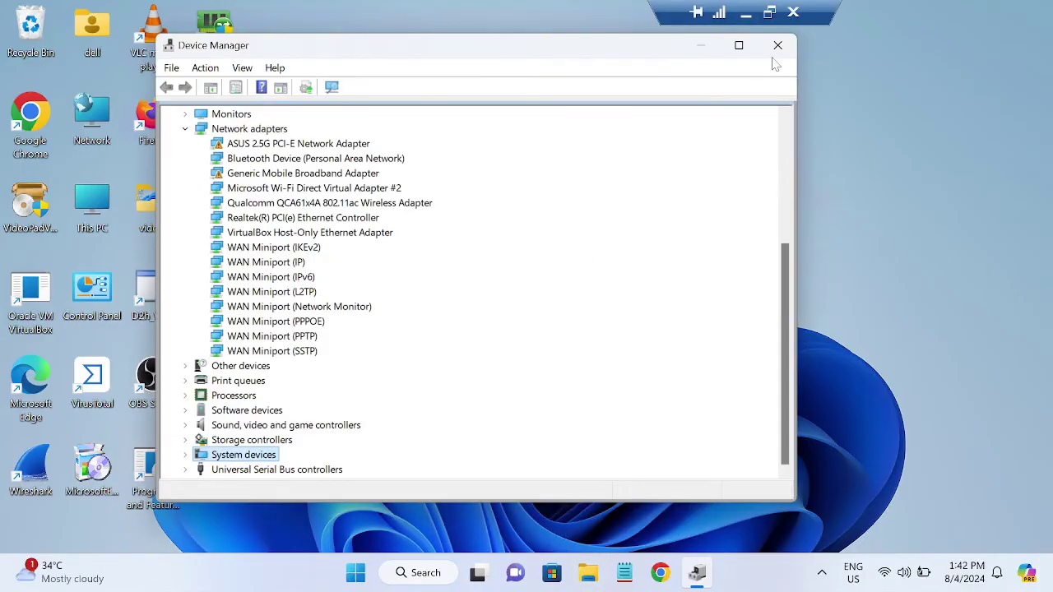
Step: In the remote desktop session, close Device Manager, open Windows Update settings by searching for "check for updates", and minimize the session
{"action": "left_click", "coordinate": [777, 45]}
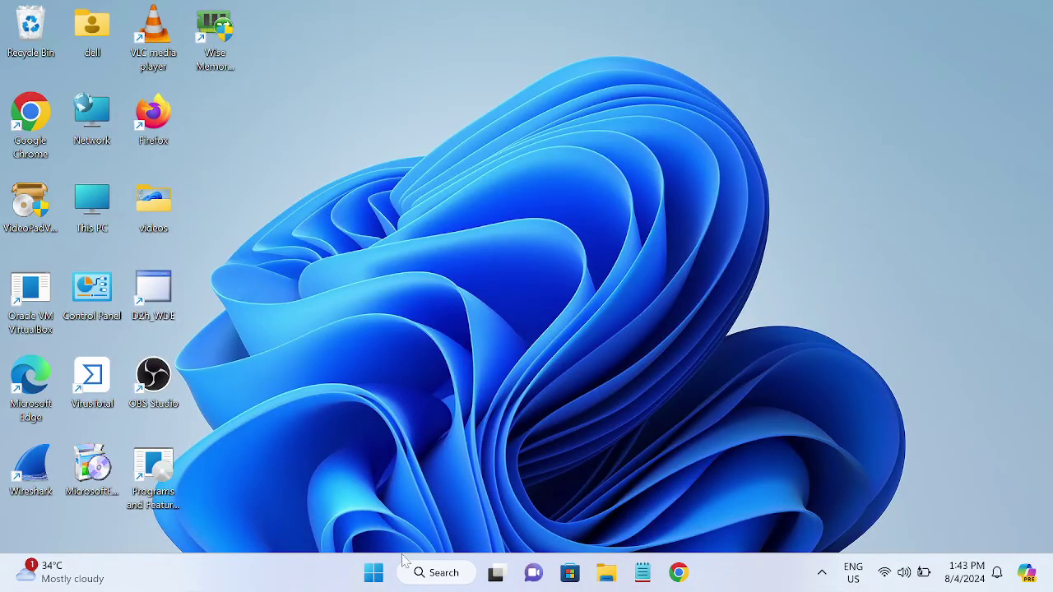
{"action": "left_click", "coordinate": [426, 578]}
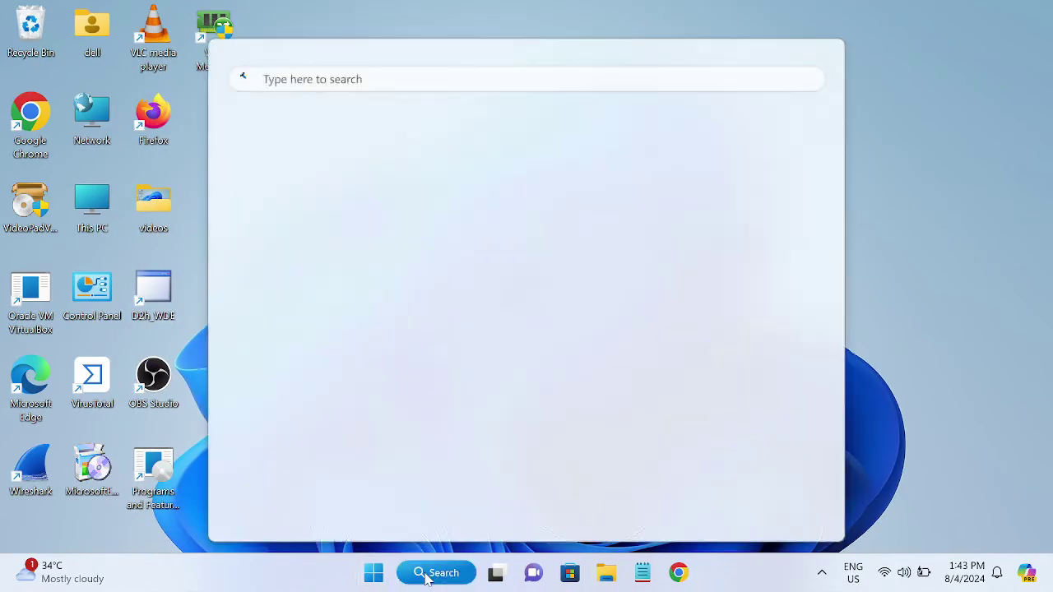
{"action": "type", "text": "check for updates"}
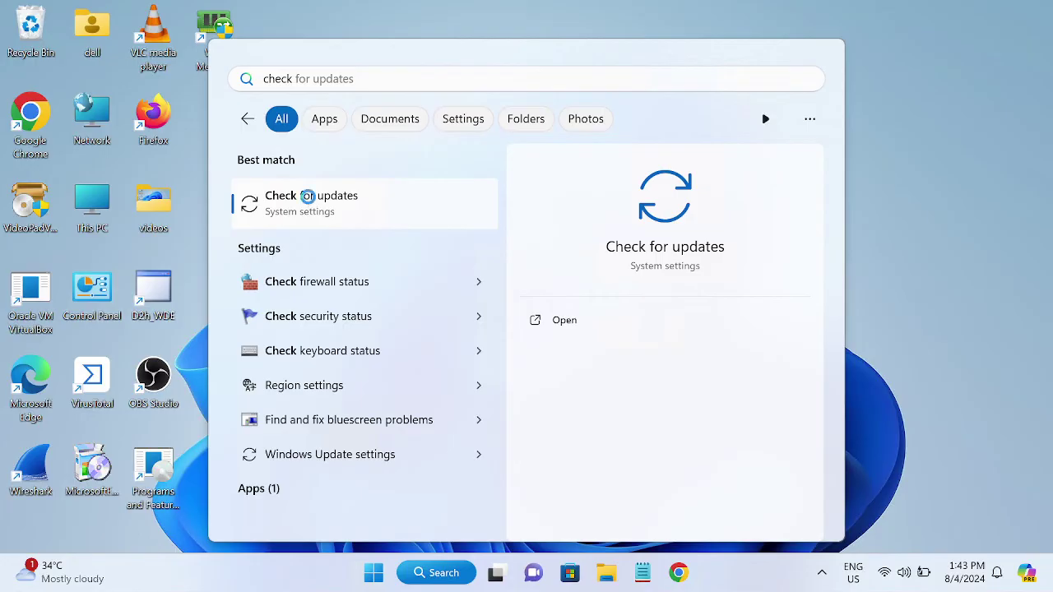
{"action": "left_click", "coordinate": [311, 204]}
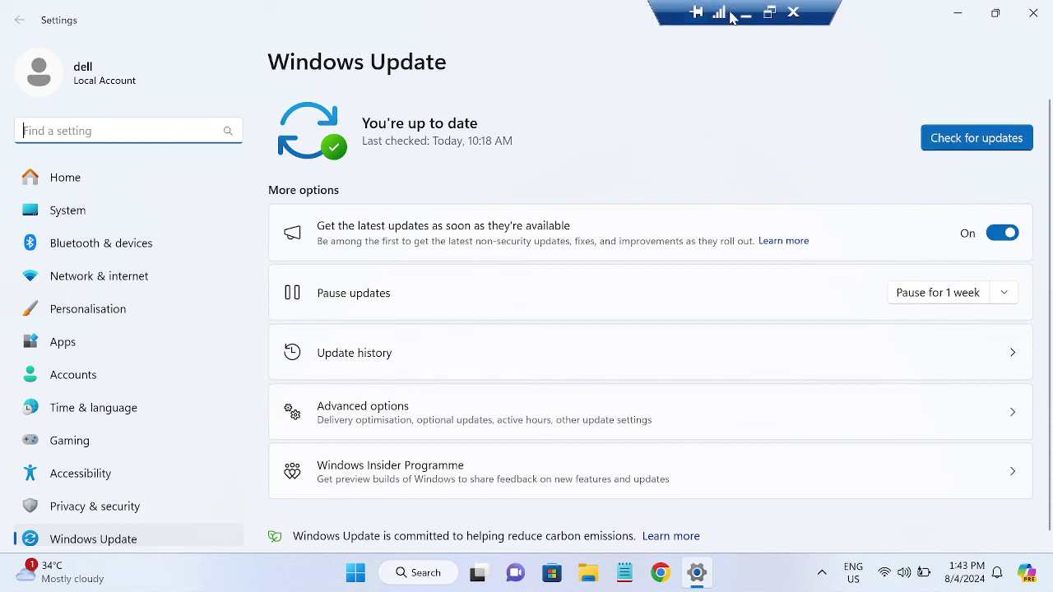
{"action": "left_click", "coordinate": [734, 8]}
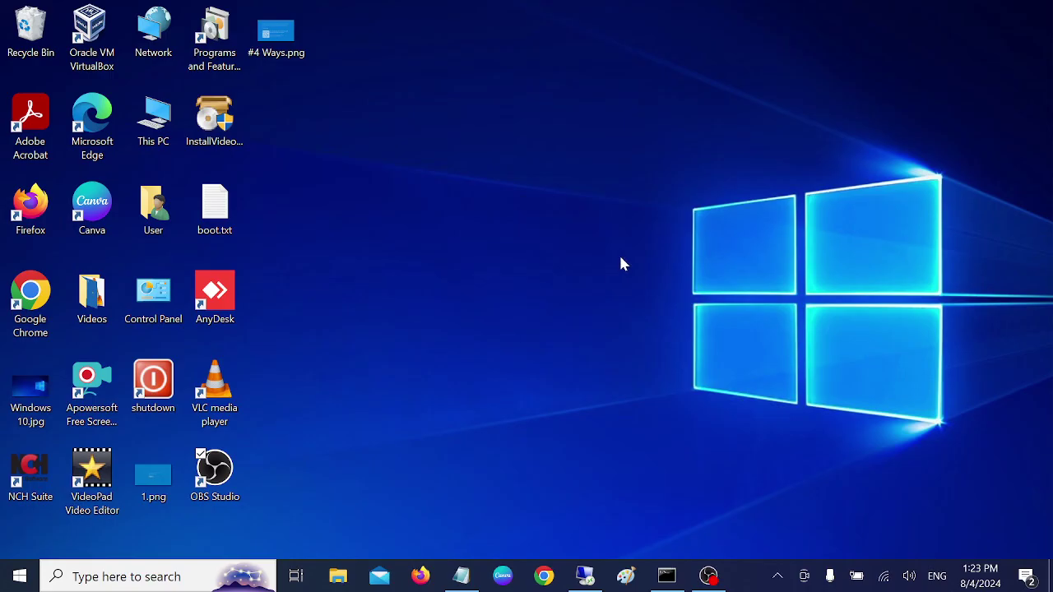